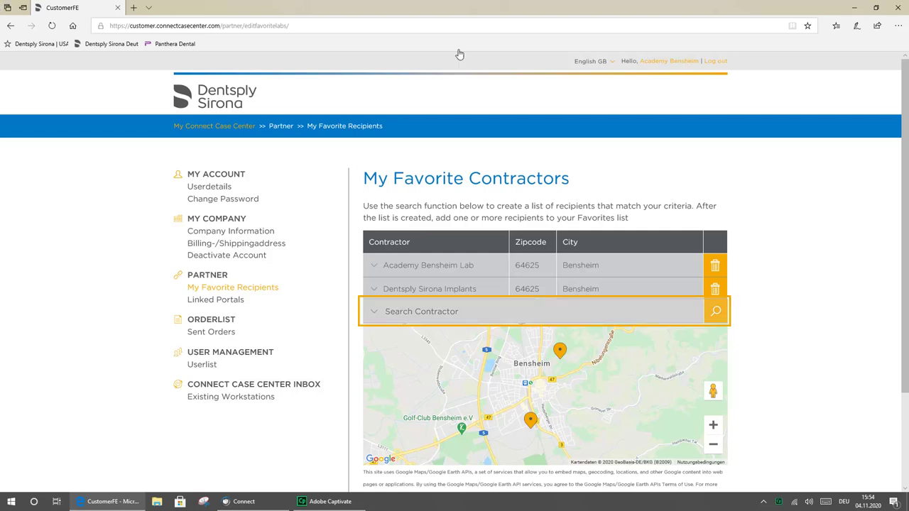
# Search contractors directly for 'Panthera' and add PantheraDental from Bensheim to favourite contractors.
pyautogui.click(716, 313)
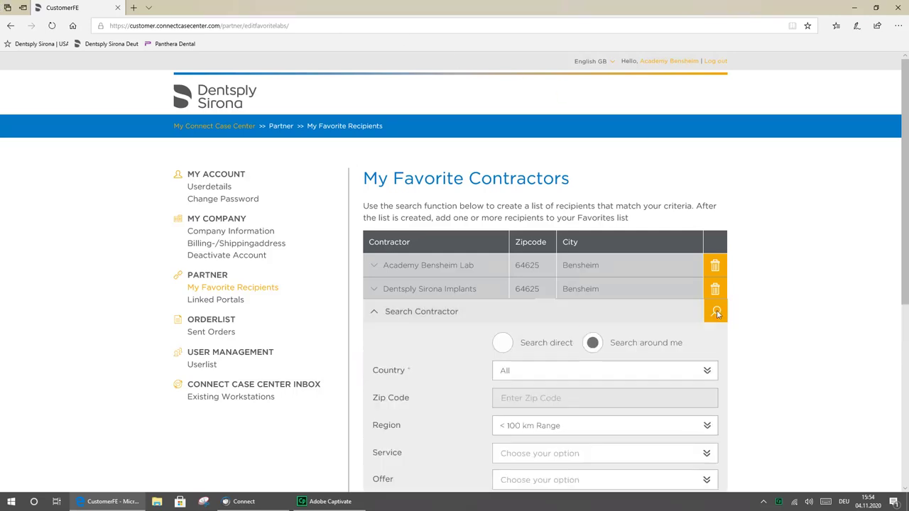
pyautogui.click(503, 343)
pyautogui.write('Panthera')
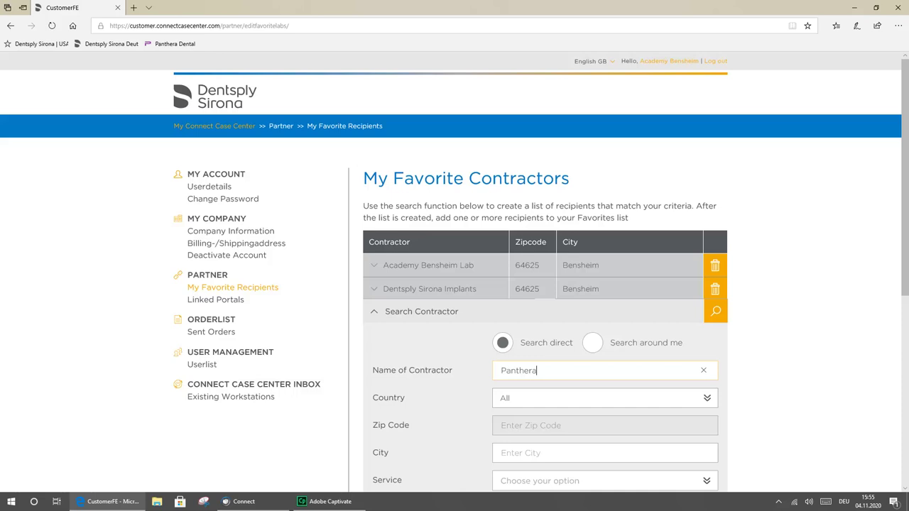
pyautogui.scroll(-2, 905, 366)
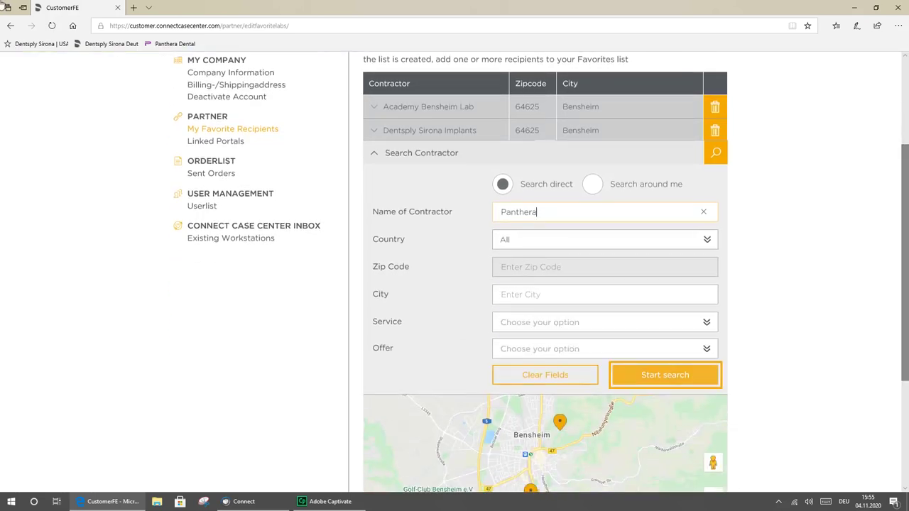
pyautogui.click(664, 376)
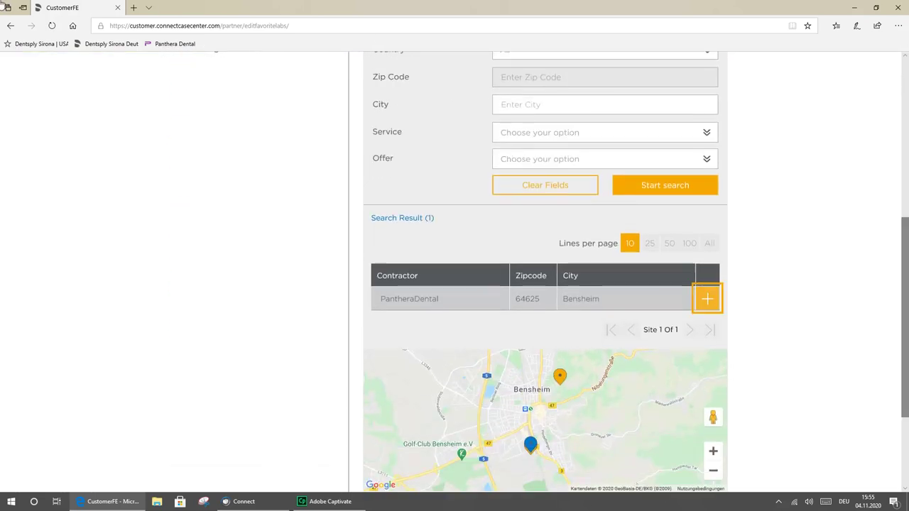
pyautogui.click(707, 299)
pyautogui.click(490, 339)
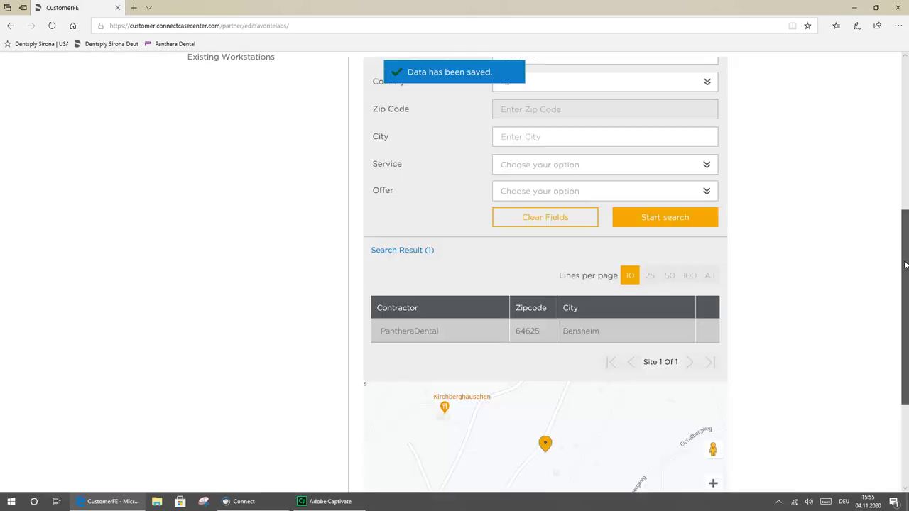
pyautogui.scroll(4, 903, 263)
pyautogui.moveTo(903, 157); pyautogui.dragTo(899, 112)
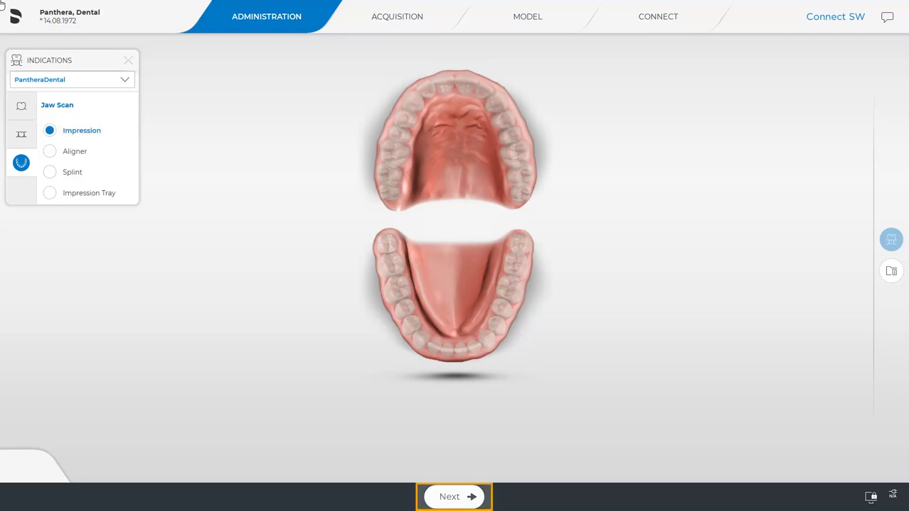
# Move to Acquisition and review the lower jaw, upper jaw and buccal scans, rotating the model.
pyautogui.click(449, 497)
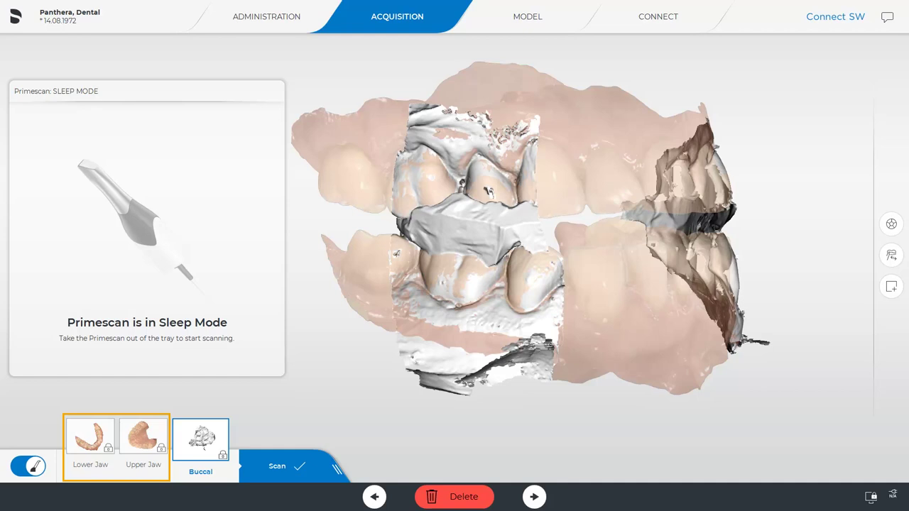
pyautogui.click(200, 440)
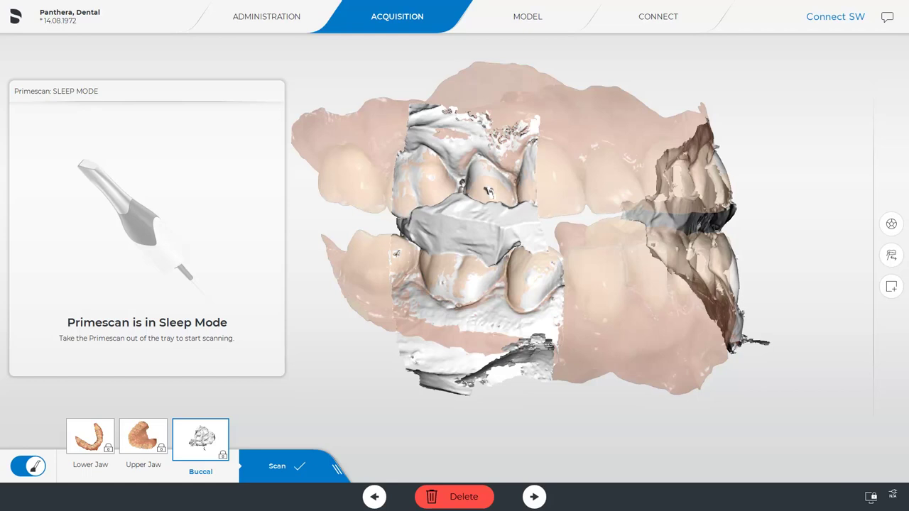
pyautogui.moveTo(489, 192); pyautogui.dragTo(695, 246)
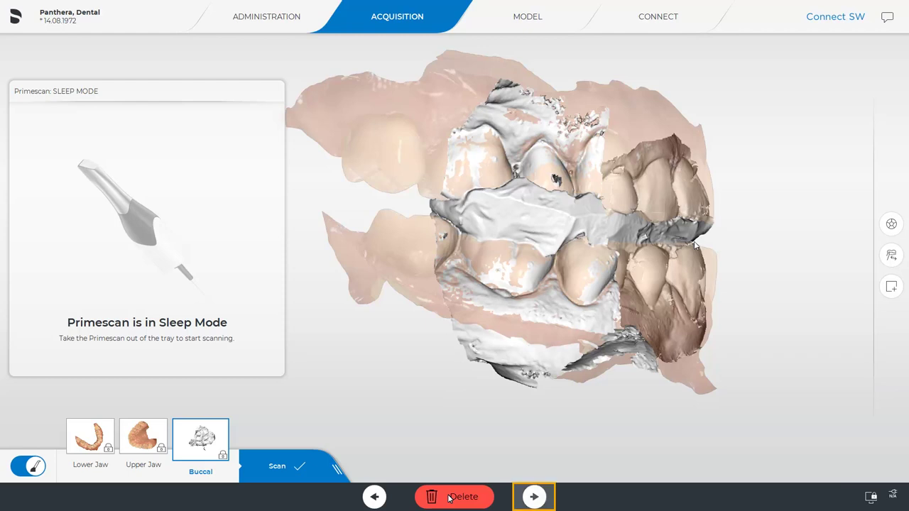
# Advance the case through the Model step to the Connect phase.
pyautogui.click(533, 495)
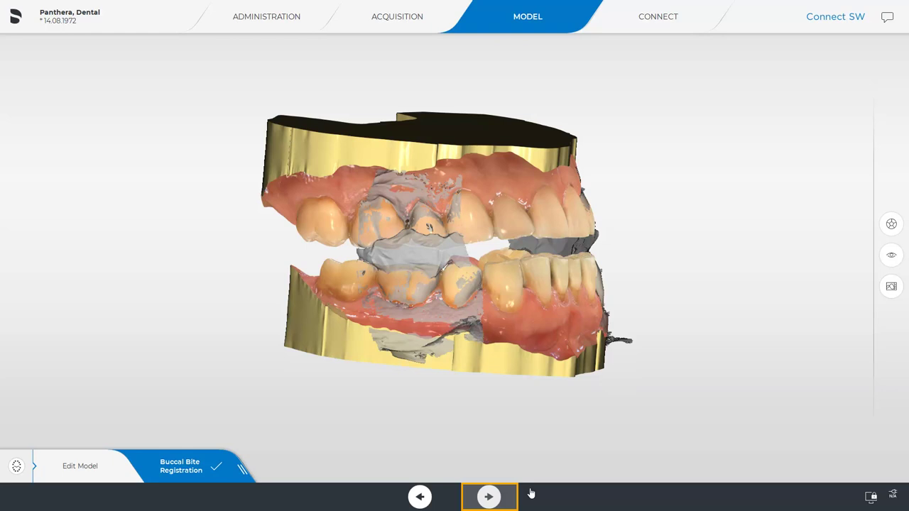
pyautogui.click(488, 498)
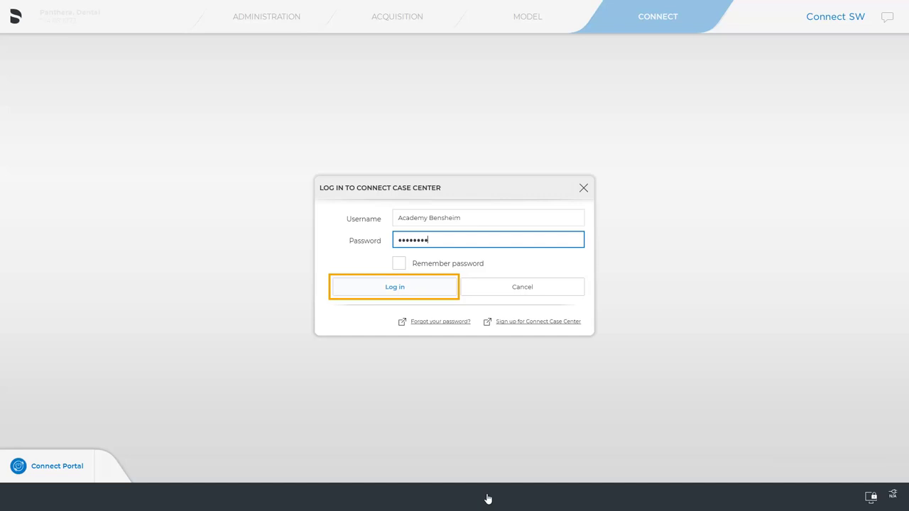
# Log in and open order data: recipient PantheraDental, return 18 November 2020, 07:00.
pyautogui.click(359, 288)
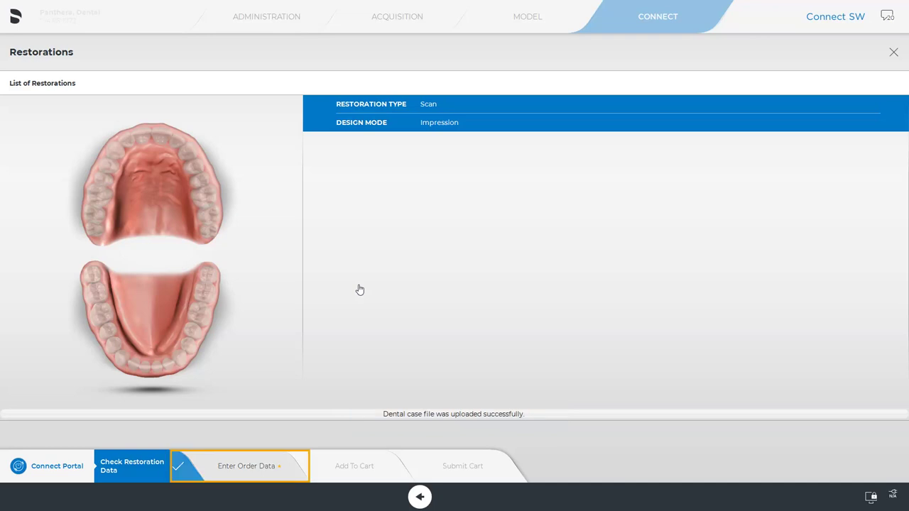
pyautogui.click(243, 466)
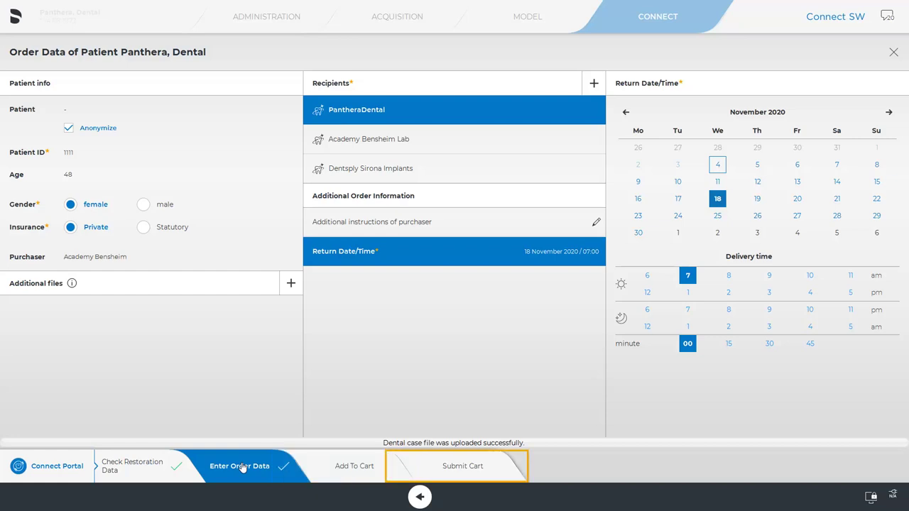
# Submit the cart and commission the order to PantheraDental.
pyautogui.click(458, 467)
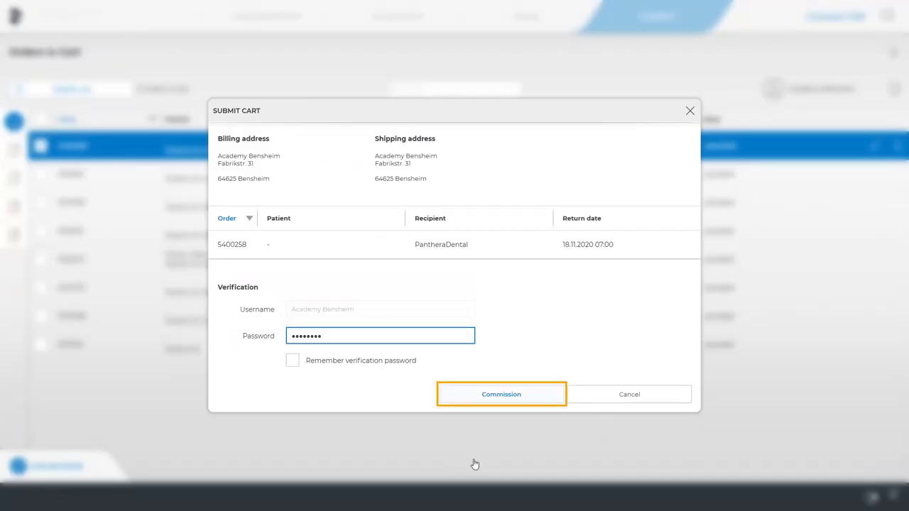
pyautogui.click(501, 395)
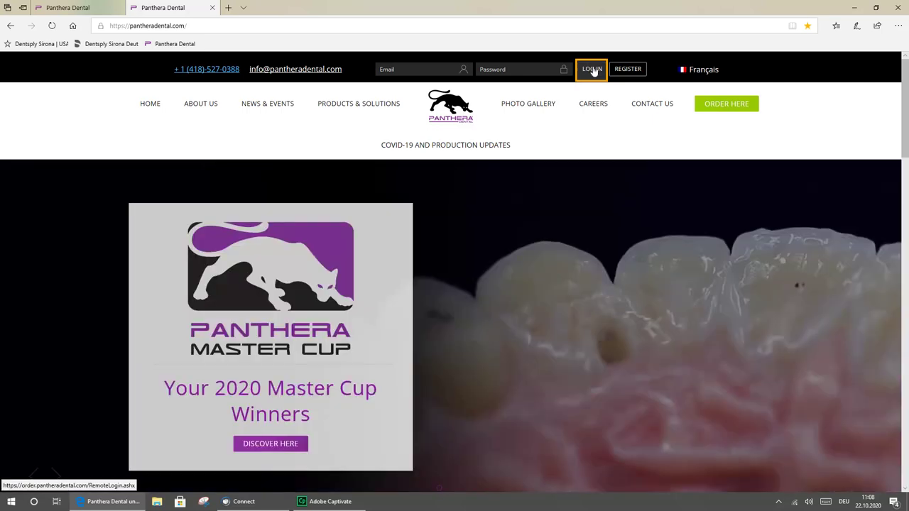
# Log in to the Panthera Dental portal and start a new D-SAD sleep-device order.
pyautogui.click(592, 68)
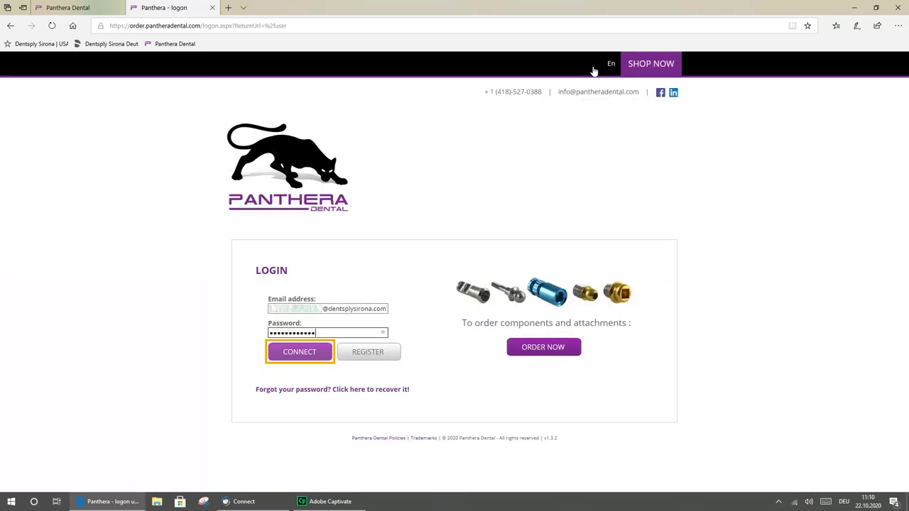
pyautogui.click(299, 354)
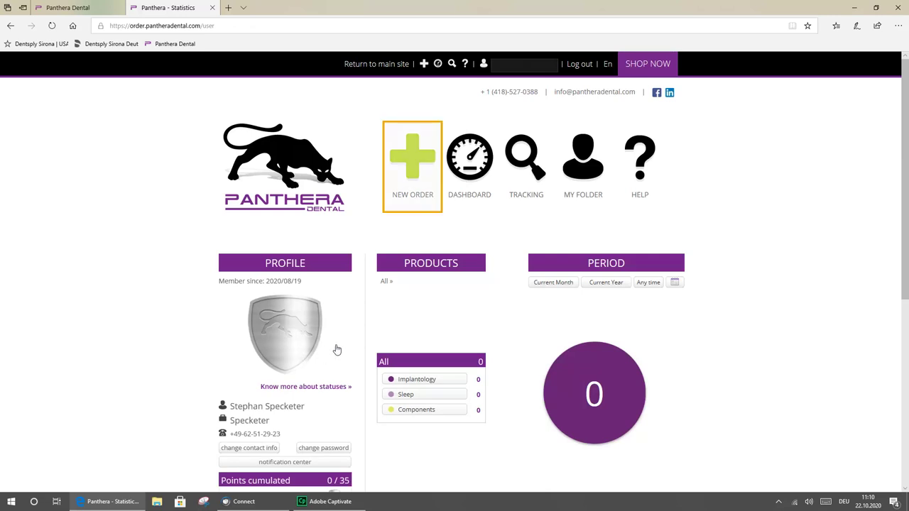
pyautogui.click(406, 164)
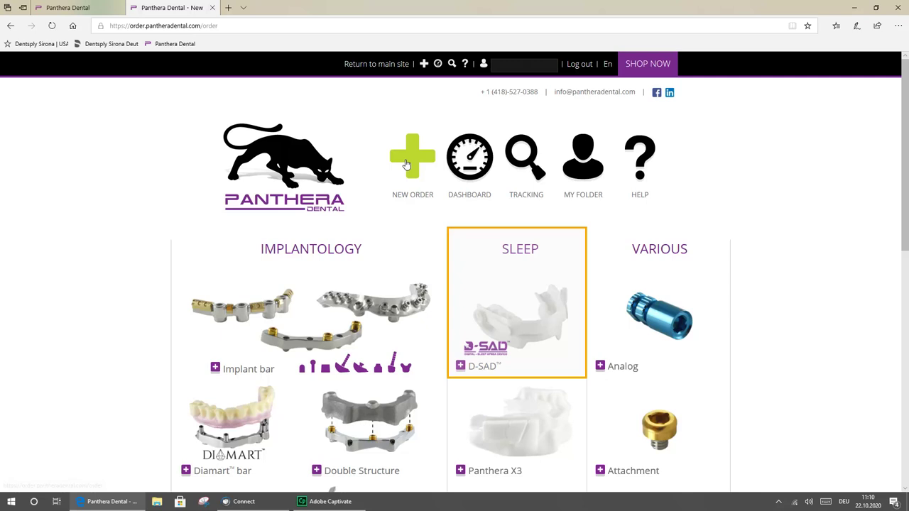
pyautogui.click(523, 300)
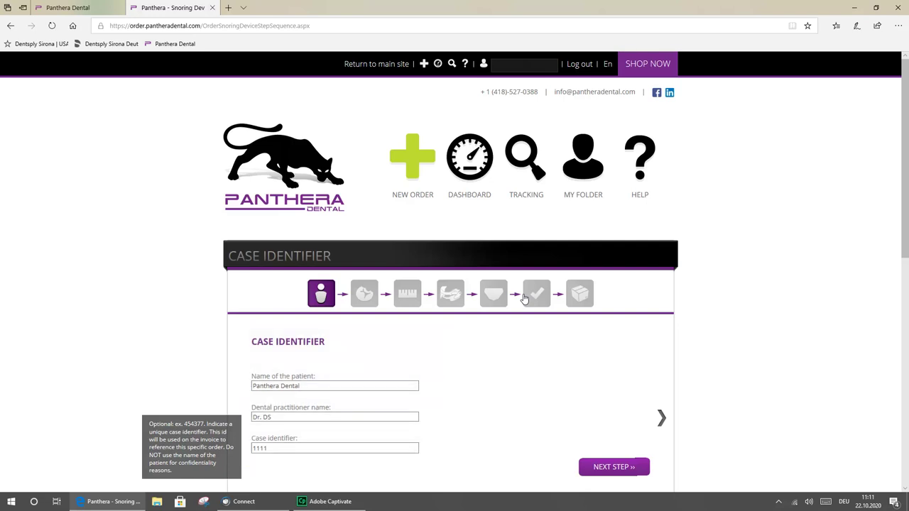
# Mark upper teeth 24 and 14 as fragile and add the comment 'Fragile Teet'.
pyautogui.click(602, 469)
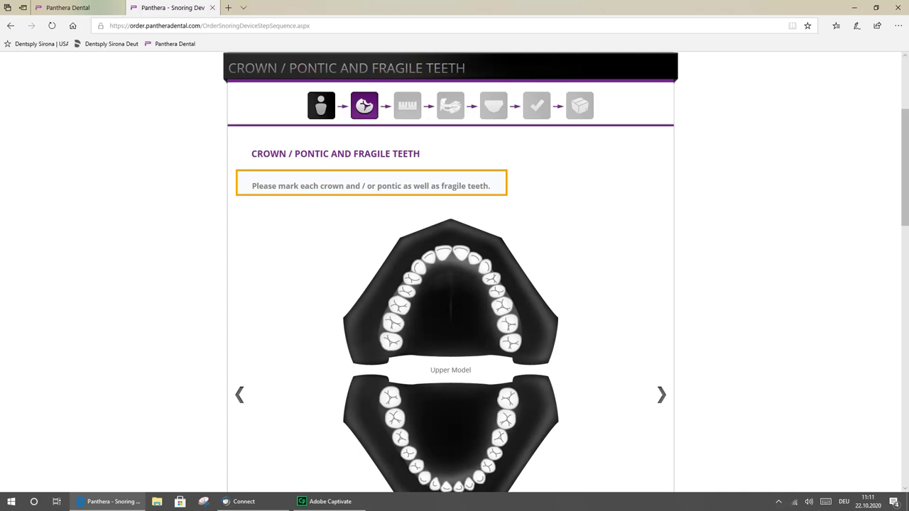
pyautogui.scroll(-3, 904, 252)
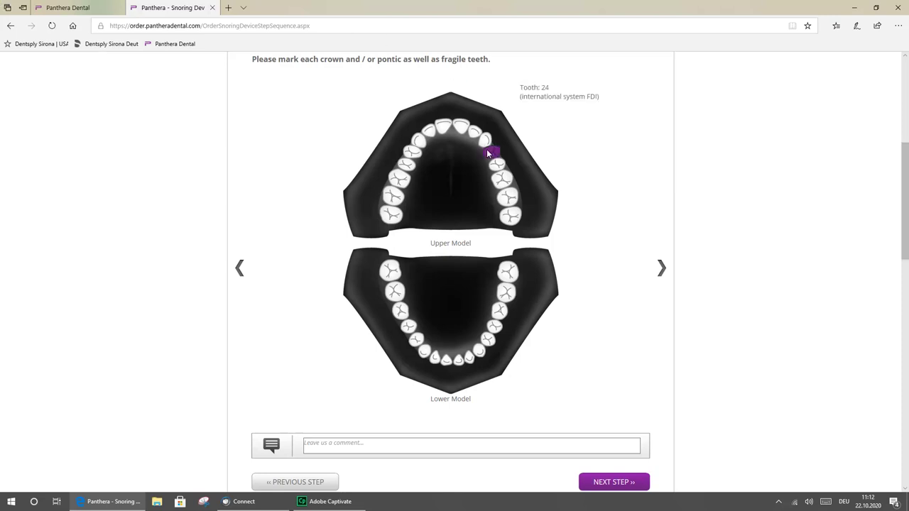
pyautogui.click(490, 151)
pyautogui.click(413, 154)
pyautogui.click(470, 445)
pyautogui.write('Frag')
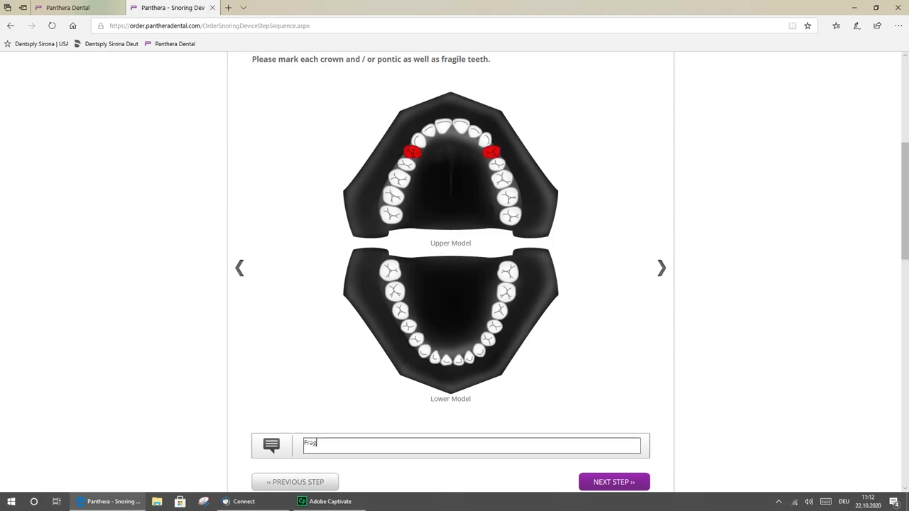
pyautogui.write('ile Teet')
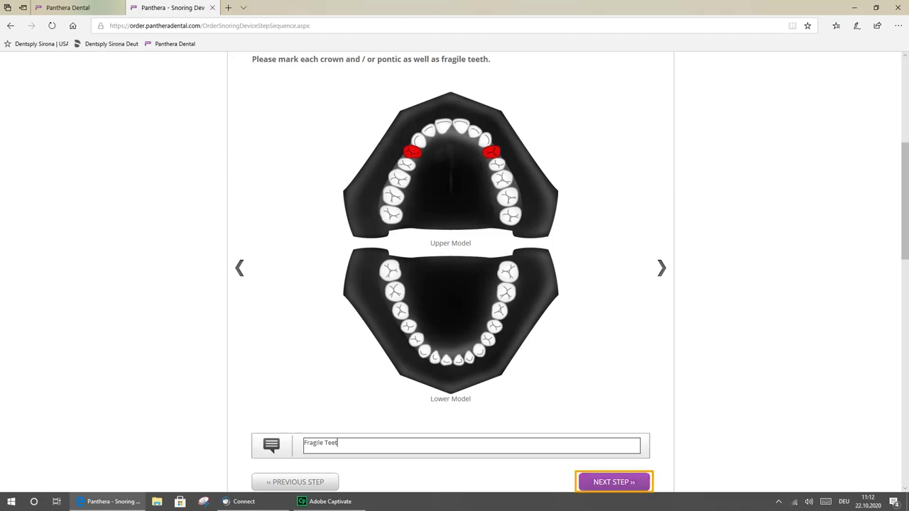
# On the next step, choose 'Retrude 1 mm and protrude 4 mm' as the treatment range.
pyautogui.click(614, 481)
pyautogui.scroll(-3, 904, 188)
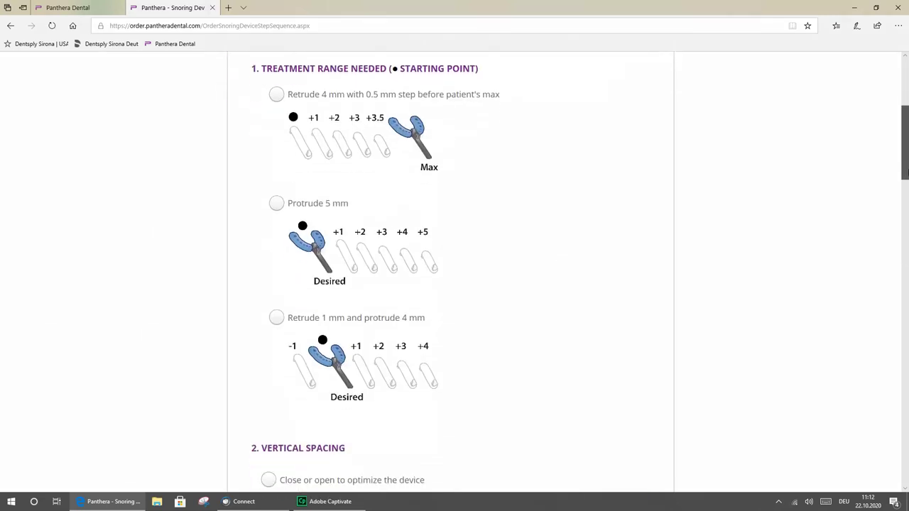
pyautogui.moveTo(905, 188); pyautogui.dragTo(896, 169)
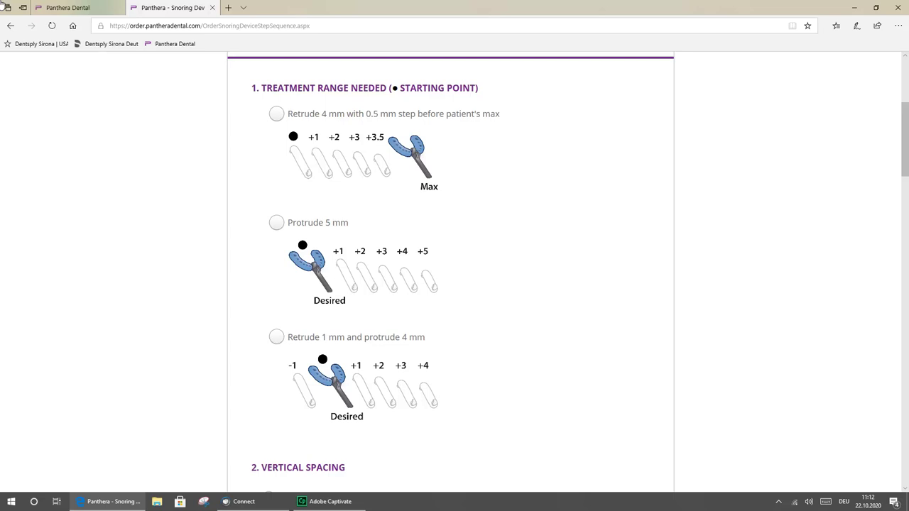
pyautogui.click(276, 337)
pyautogui.scroll(-1, 276, 337)
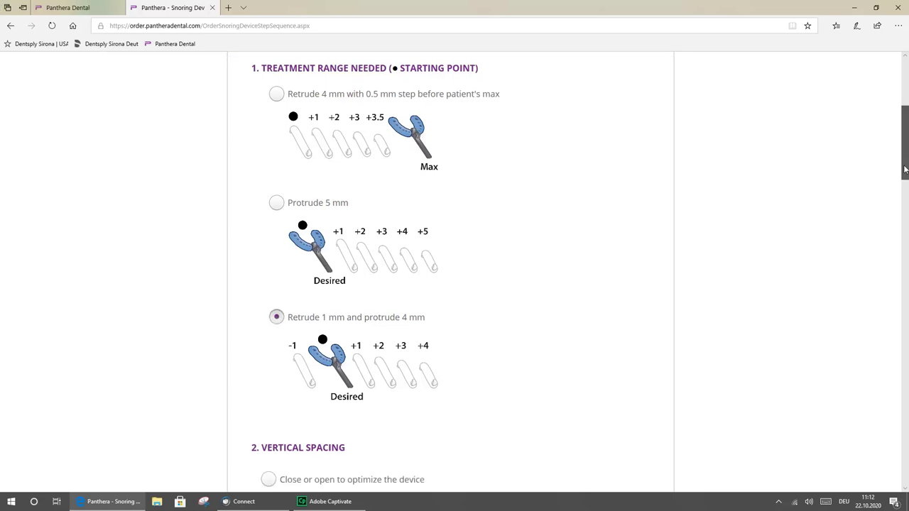
pyautogui.moveTo(906, 174); pyautogui.dragTo(906, 231)
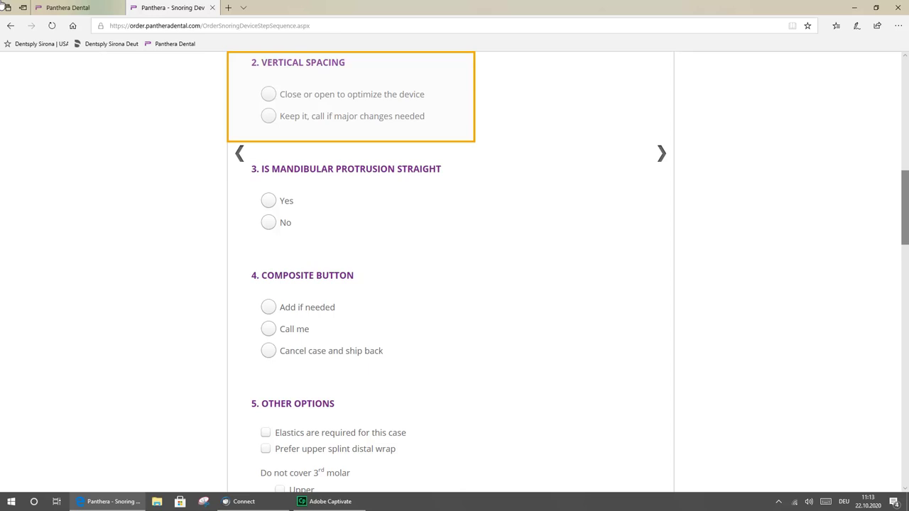
# Choose 'Close or open to optimize' vertical spacing, 'Yes' for straight protrusion, composite button 'Add if needed'.
pyautogui.click(270, 95)
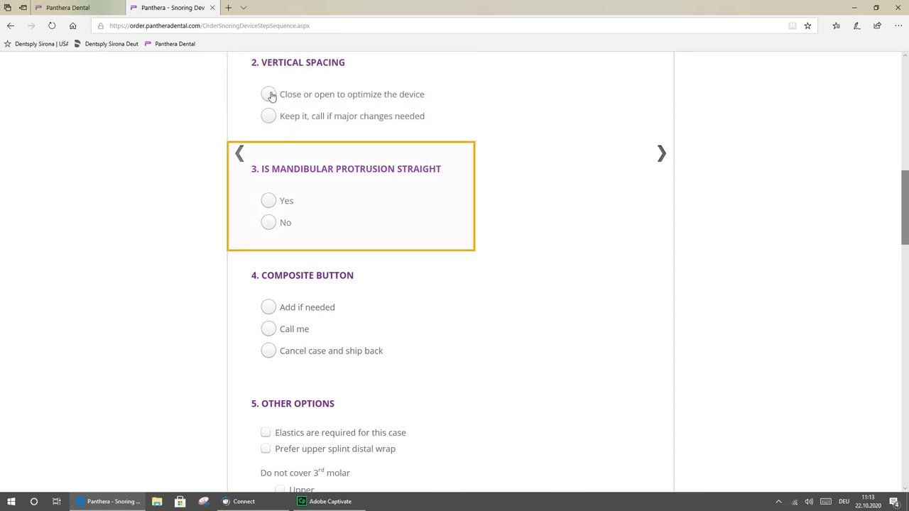
pyautogui.click(271, 95)
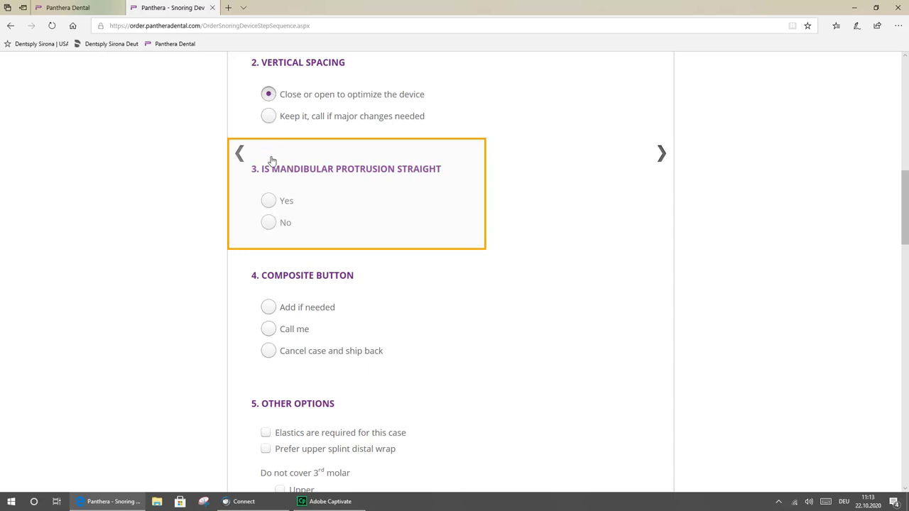
pyautogui.click(269, 201)
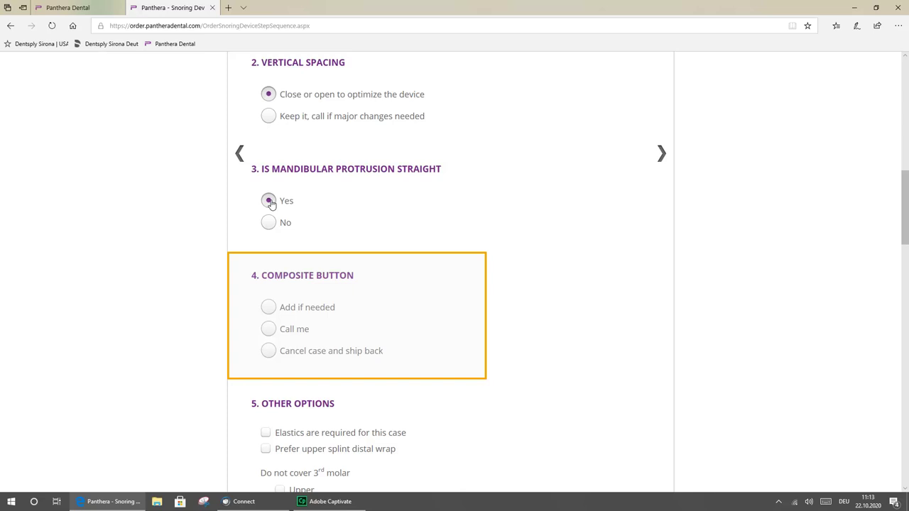
pyautogui.click(268, 307)
pyautogui.scroll(-3, 268, 308)
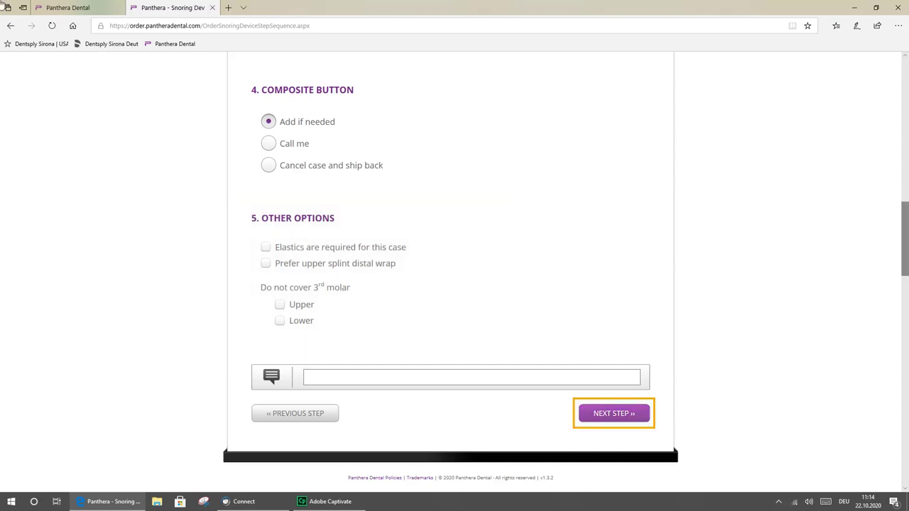
# On Customization, preview the 'Customized' Plateau options, then revert Plateau to 'Use optimal values'.
pyautogui.click(604, 419)
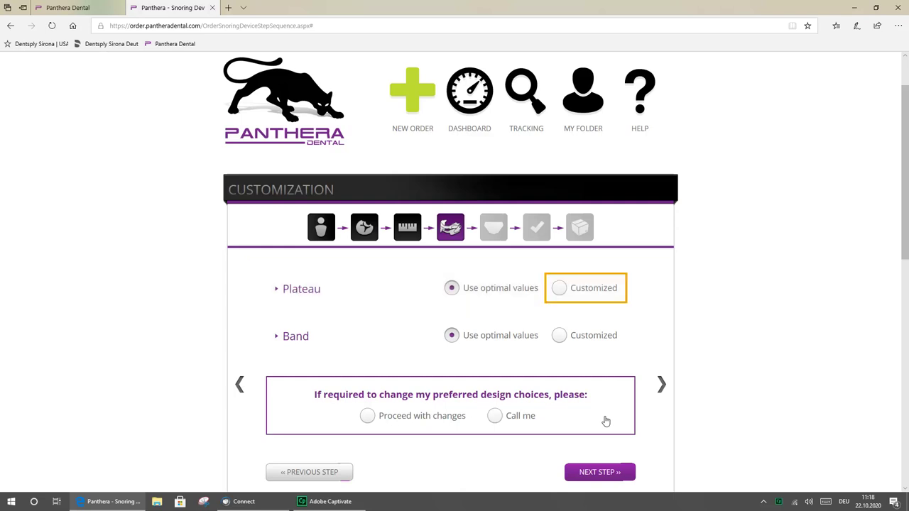
pyautogui.click(559, 288)
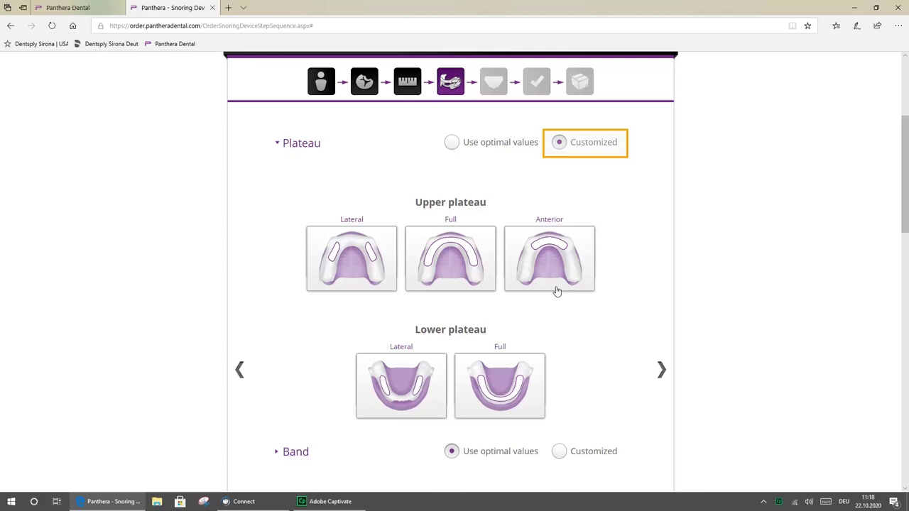
pyautogui.click(451, 143)
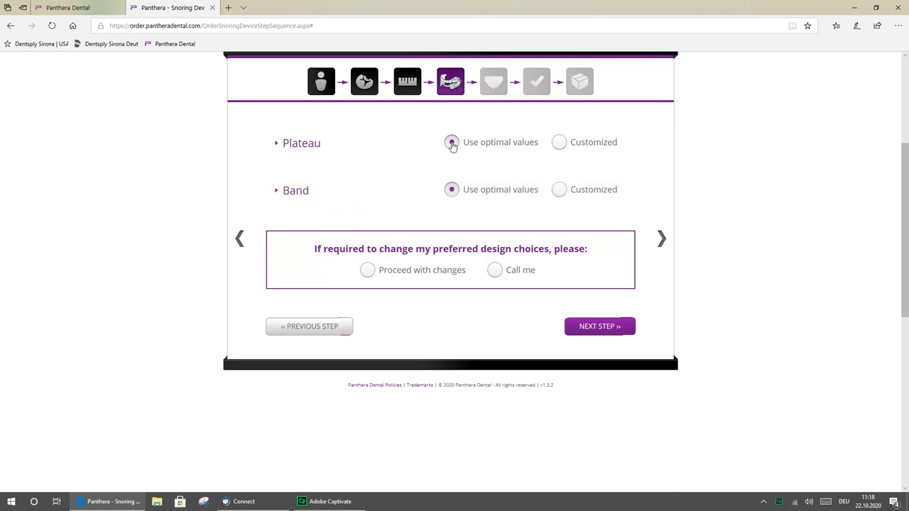
# Review the Customized band options, revert Band to 'Use optimal values', and choose 'Proceed with changes'.
pyautogui.click(559, 189)
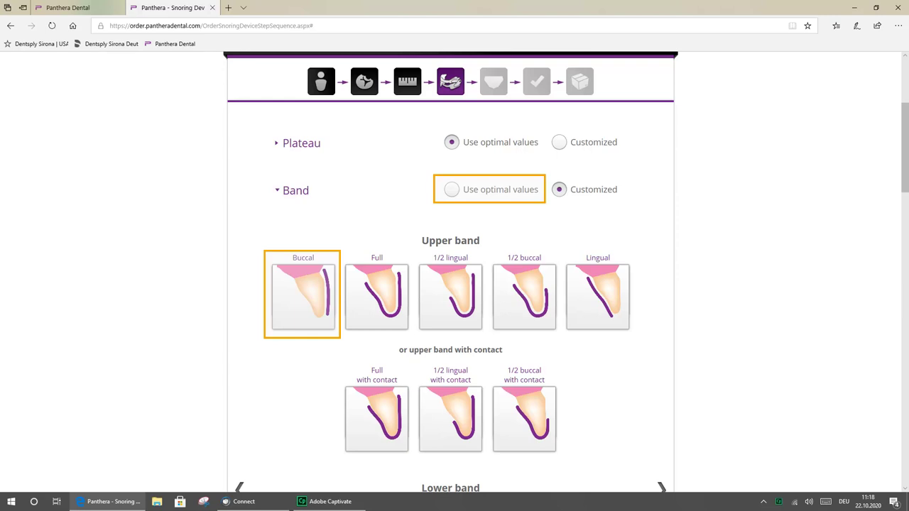
pyautogui.scroll(-4, 454, 284)
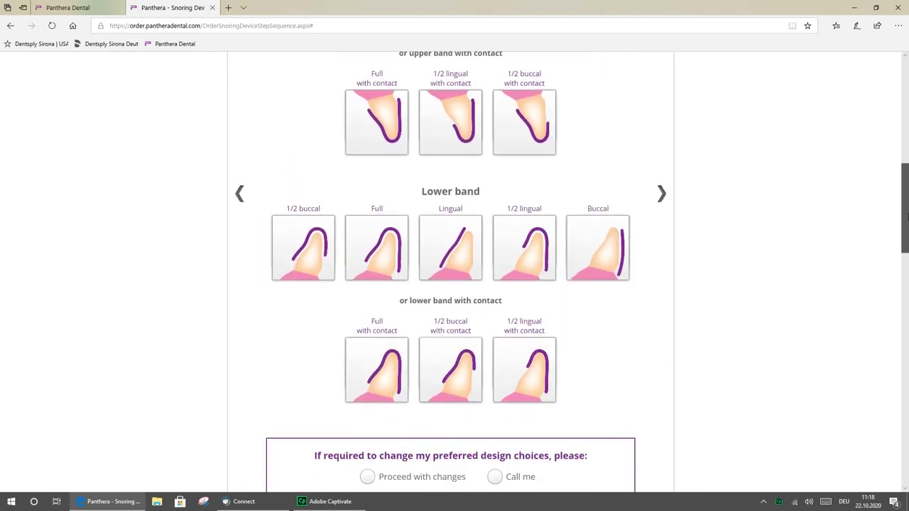
pyautogui.scroll(-1, 454, 284)
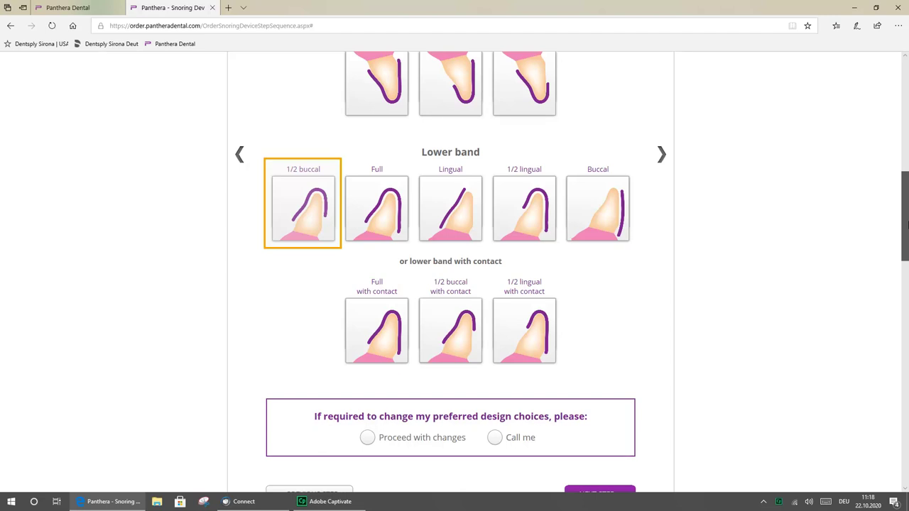
pyautogui.moveTo(906, 224); pyautogui.dragTo(895, 135)
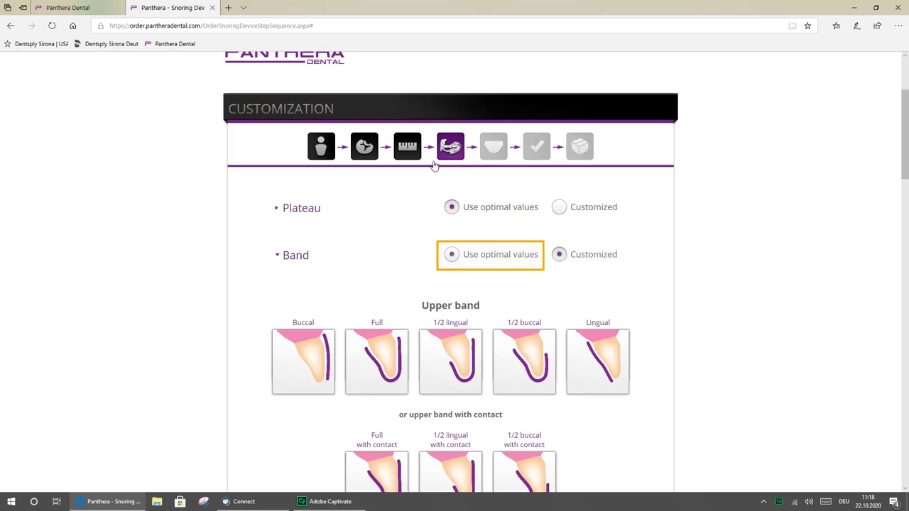
pyautogui.click(451, 256)
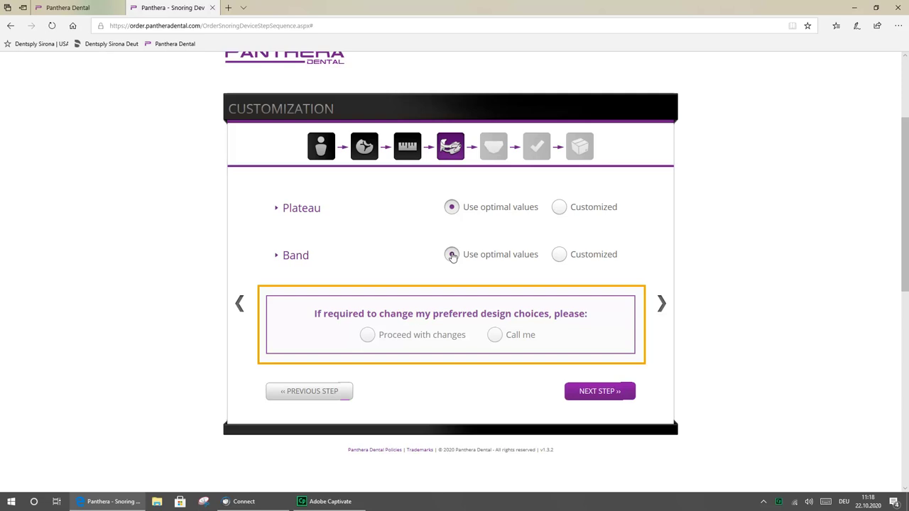
pyautogui.click(452, 255)
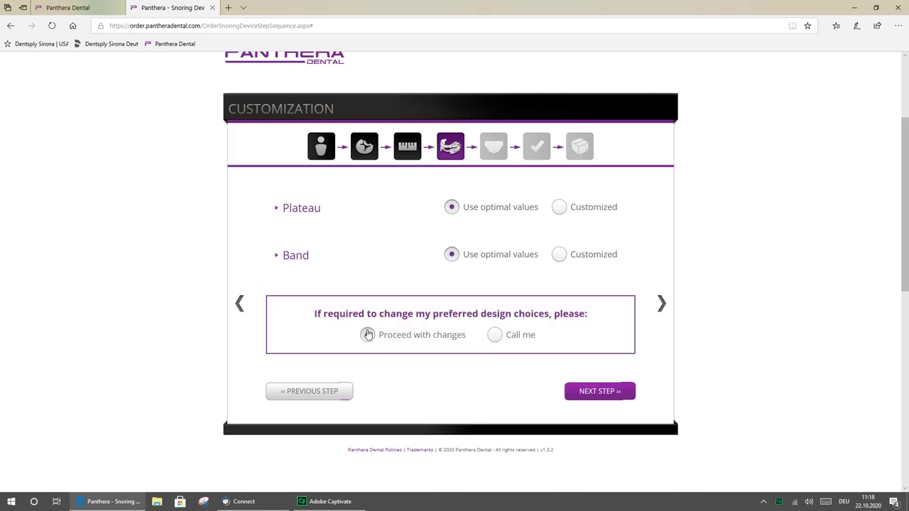
# Provide the scans via the 'Intraoral scanner inbox' and advance to the Confirmation summary.
pyautogui.click(588, 395)
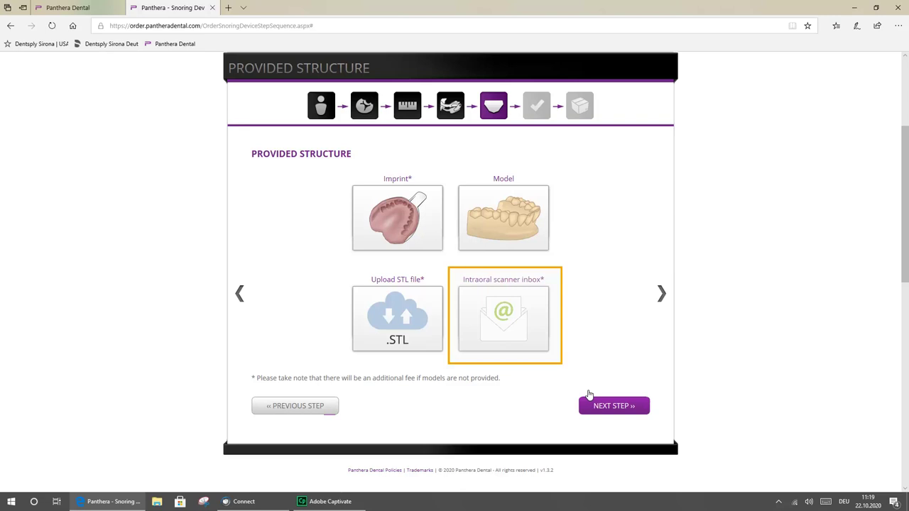
pyautogui.click(517, 332)
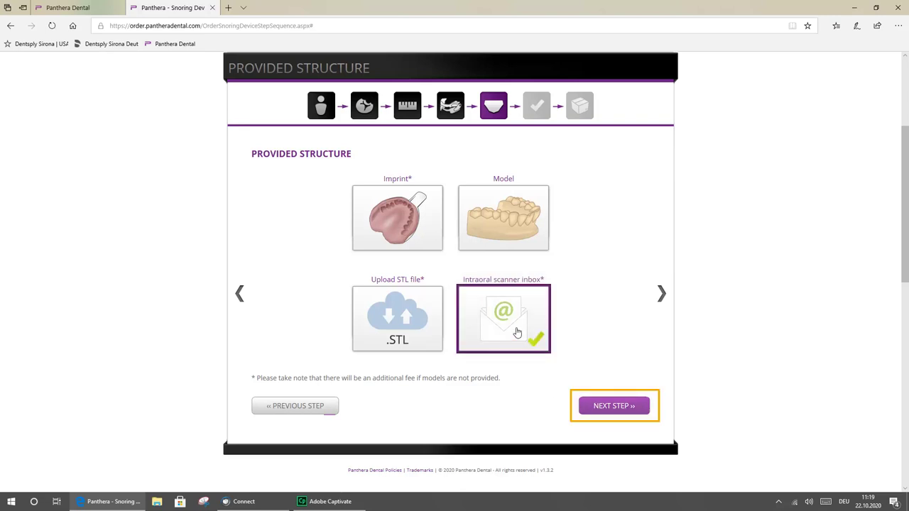
pyautogui.click(609, 406)
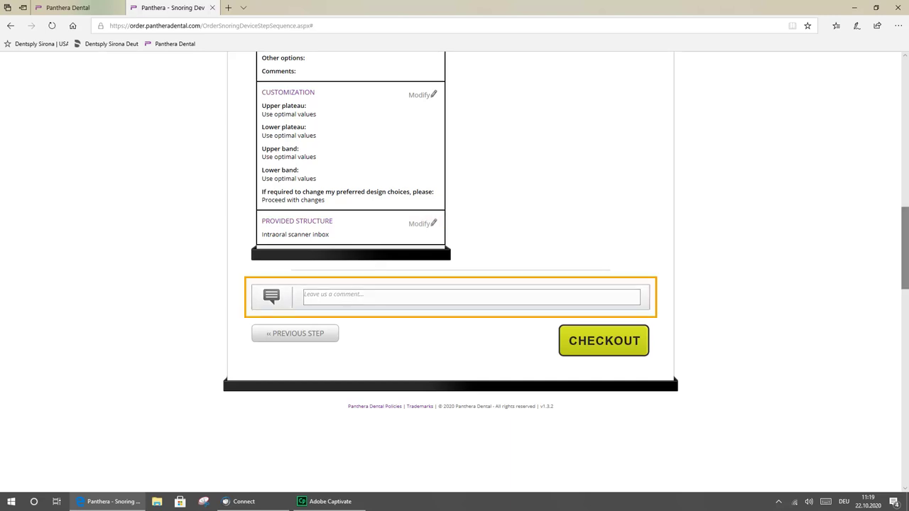
# Add the comment 'This is a test case' and check out the order.
pyautogui.write('This is a test case')
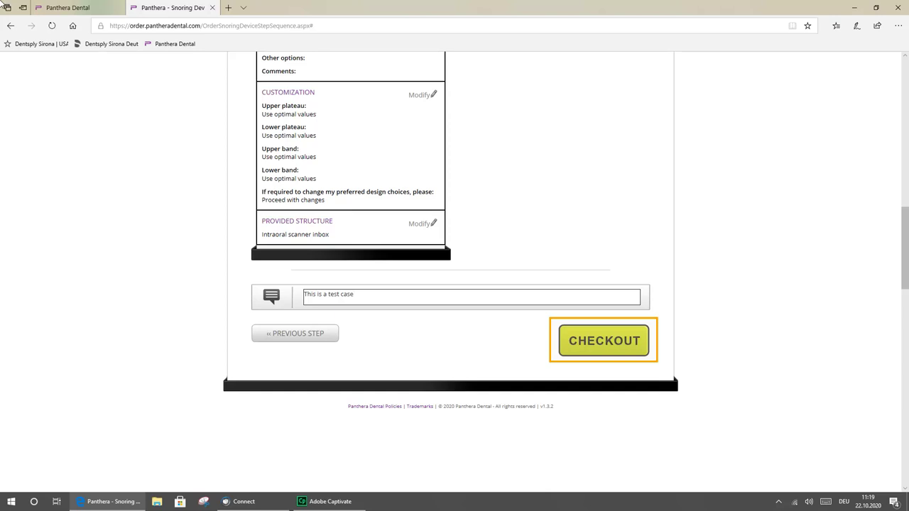
pyautogui.click(618, 346)
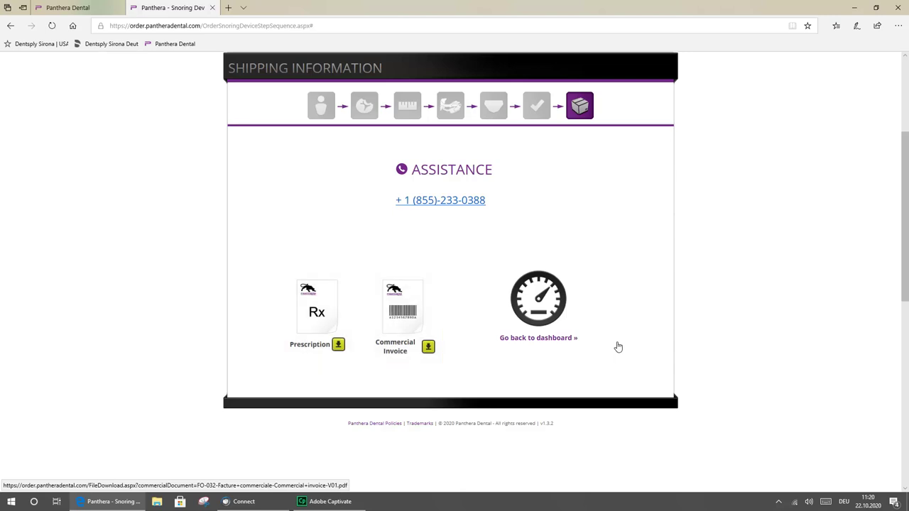
# Open the order's prescription PDF in the browser.
pyautogui.click(318, 313)
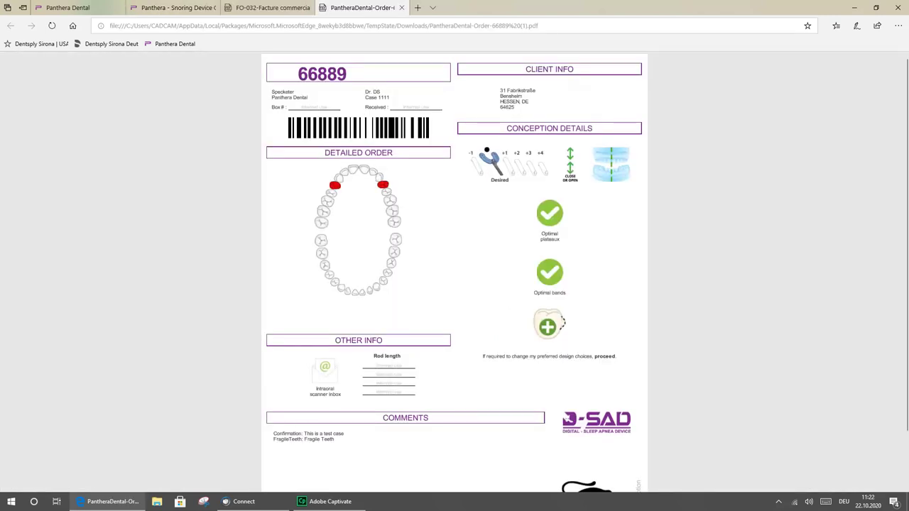